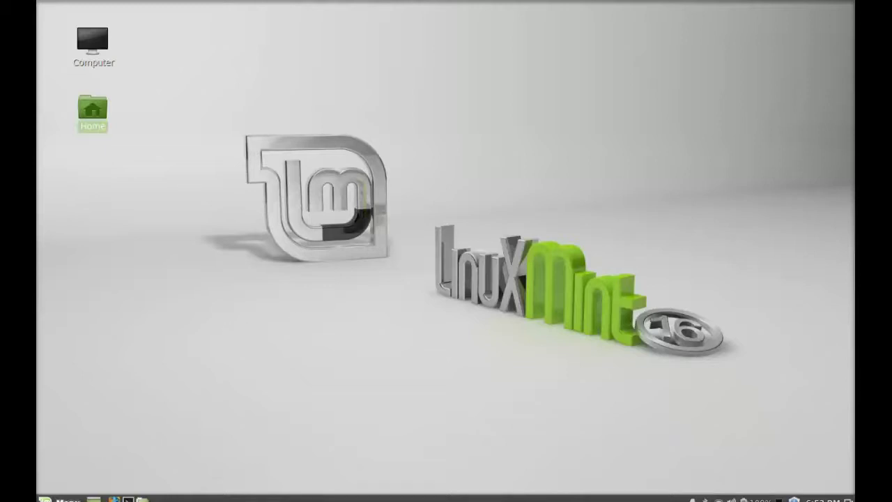
Launch Firefox from the Mint menu and load google.com in the address bar
left_click(55, 499)
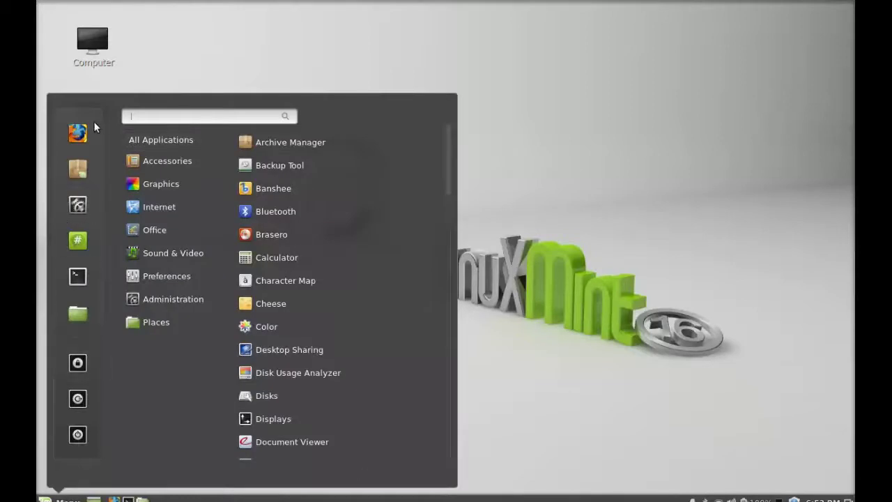
left_click(78, 135)
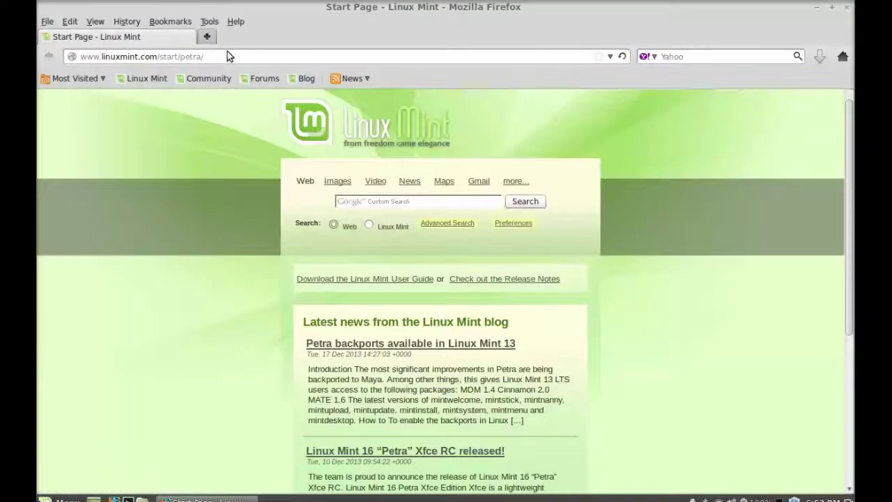
left_click(226, 55)
type("goog")
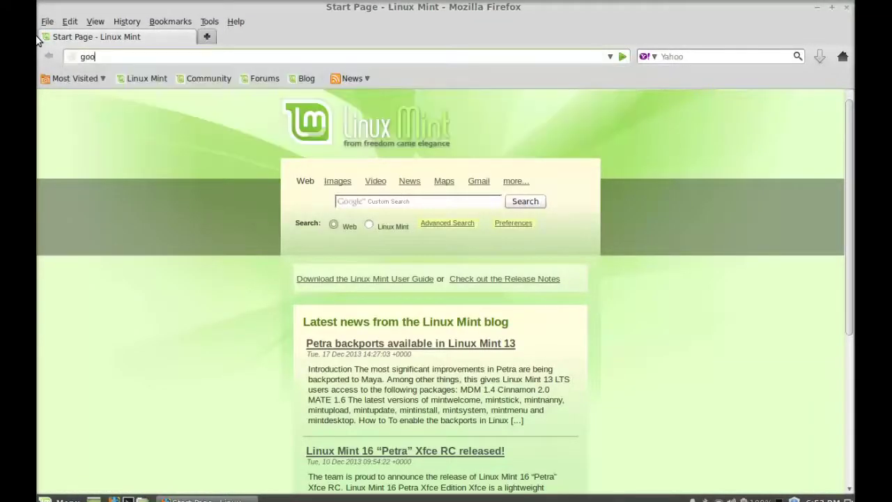
type("le.com")
key("Return")
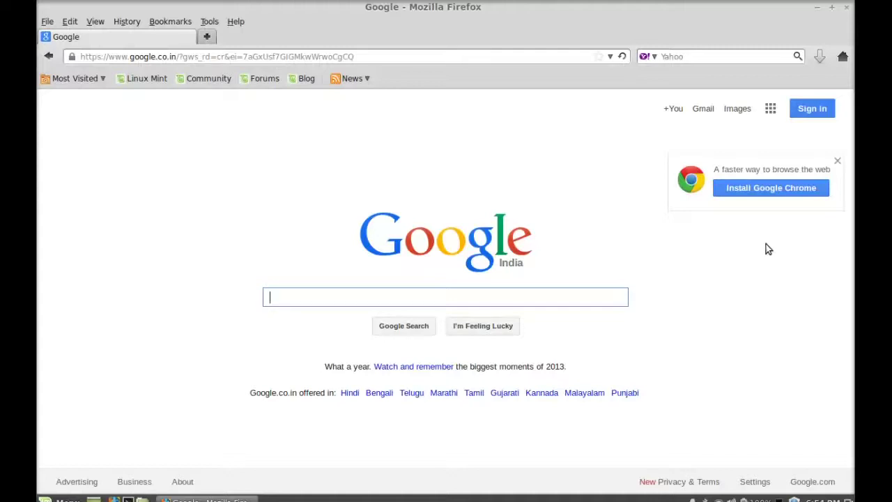
Follow Google's 'Install Google Chrome' offer and choose 'Download Chrome'
left_click(766, 192)
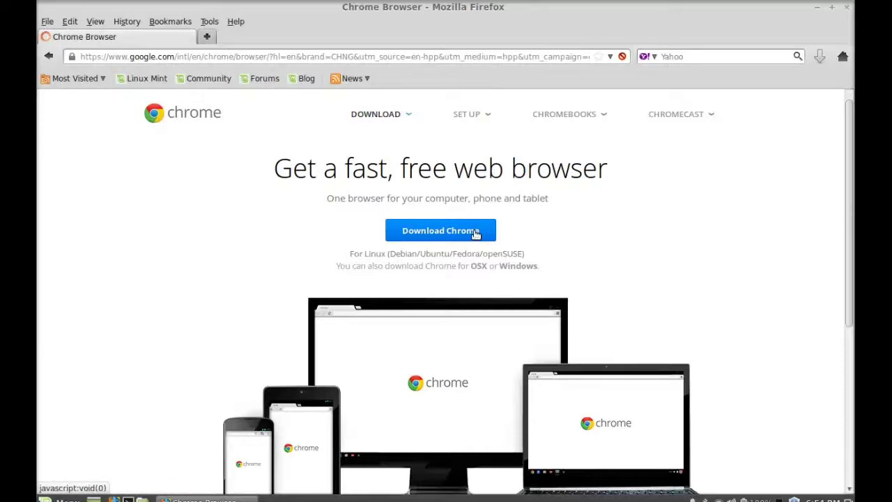
left_click(476, 232)
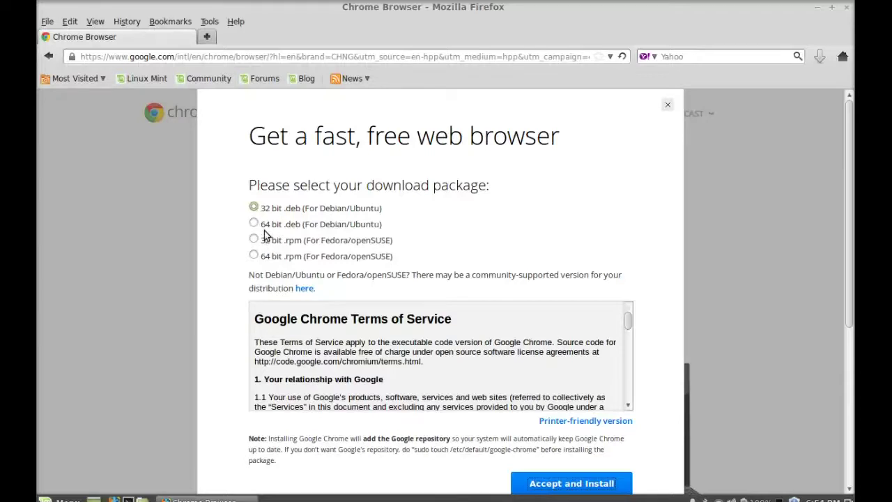
Choose the 32 bit .deb (Debian/Ubuntu) package and accept the terms to start downloading
left_click(253, 223)
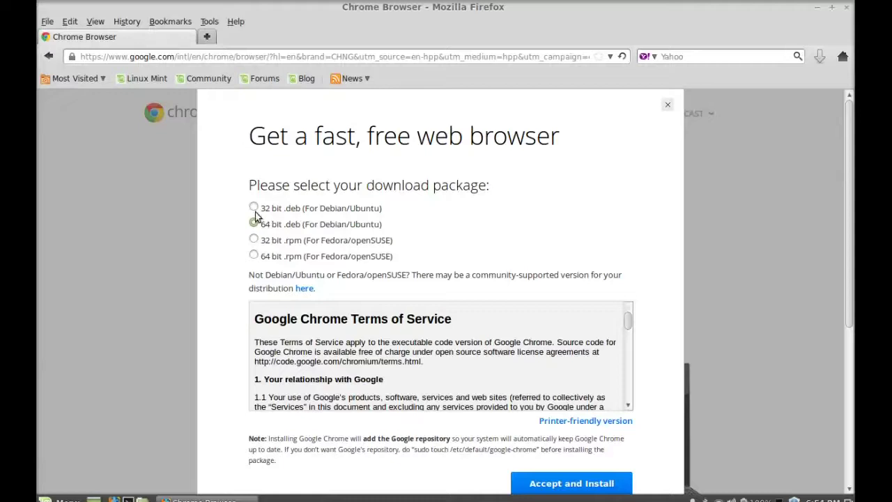
left_click(253, 208)
scroll(852, 254, "down", 1)
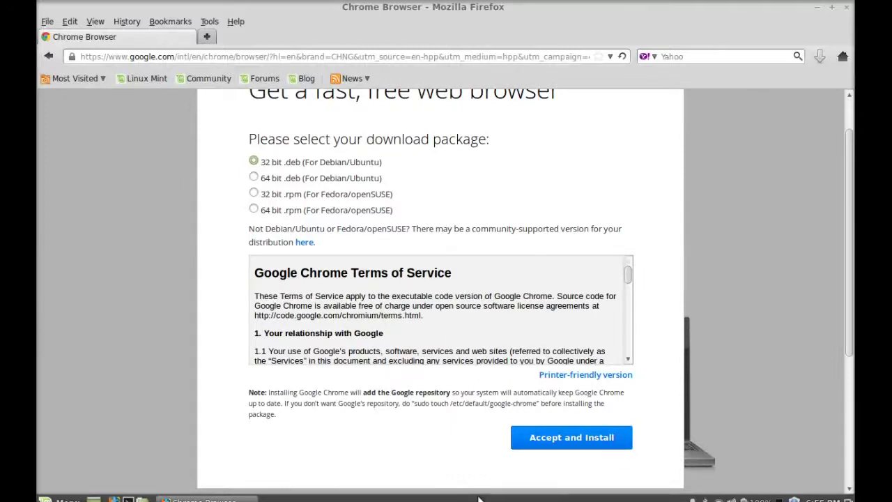
left_click(556, 443)
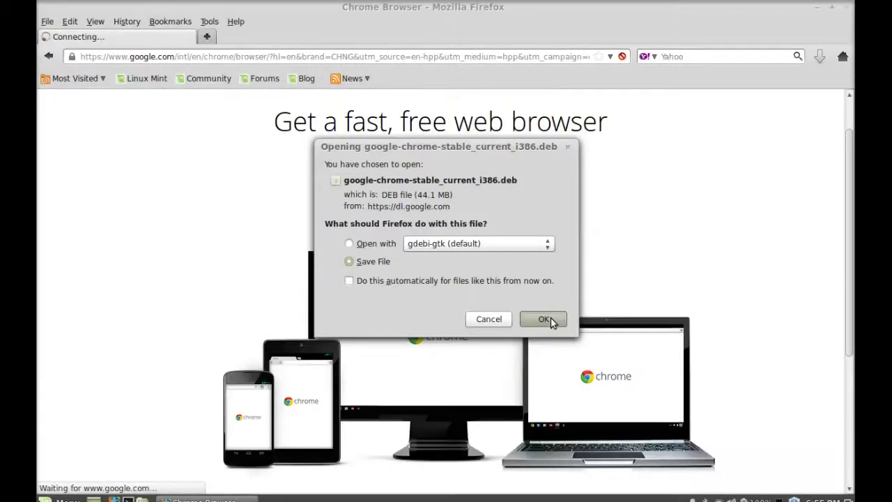
Save google-chrome-stable_current_i386.deb to disk and dismiss the finished downloads list
left_click(547, 319)
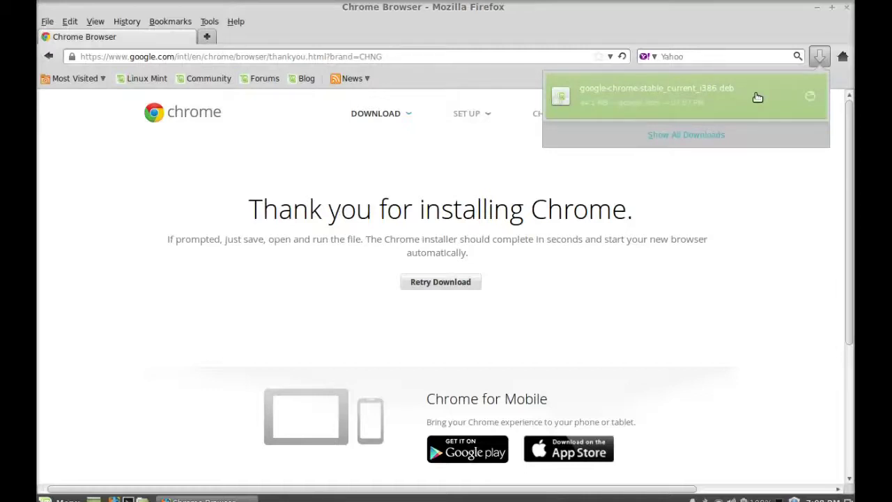
left_click(847, 9)
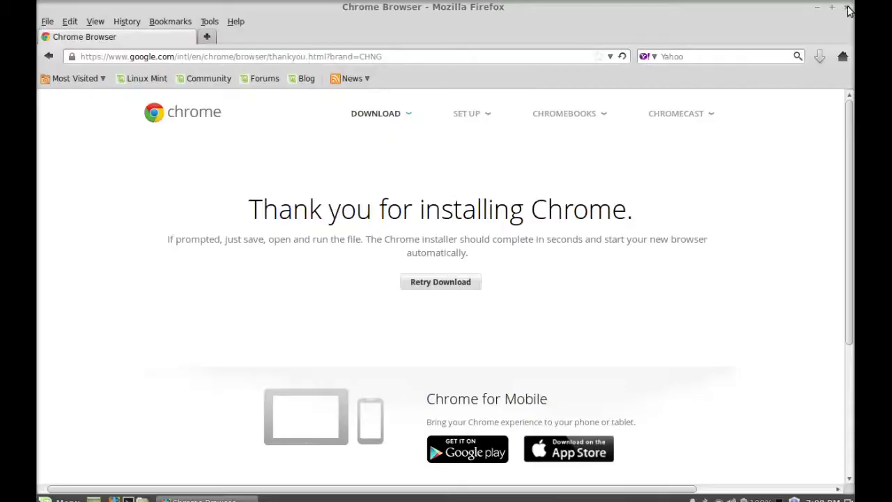
Close Firefox, open Home > Downloads, and bring up the actions for google-chrome-stable_current_i386.deb
left_click(848, 10)
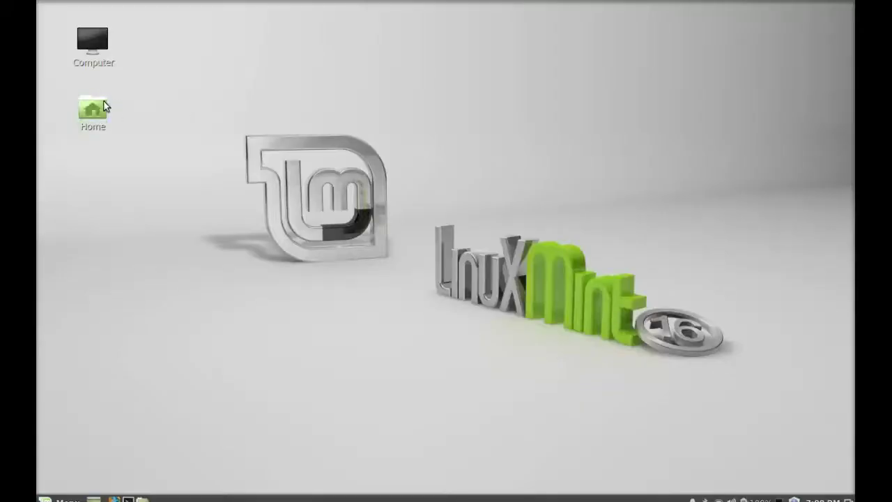
double_click(102, 105)
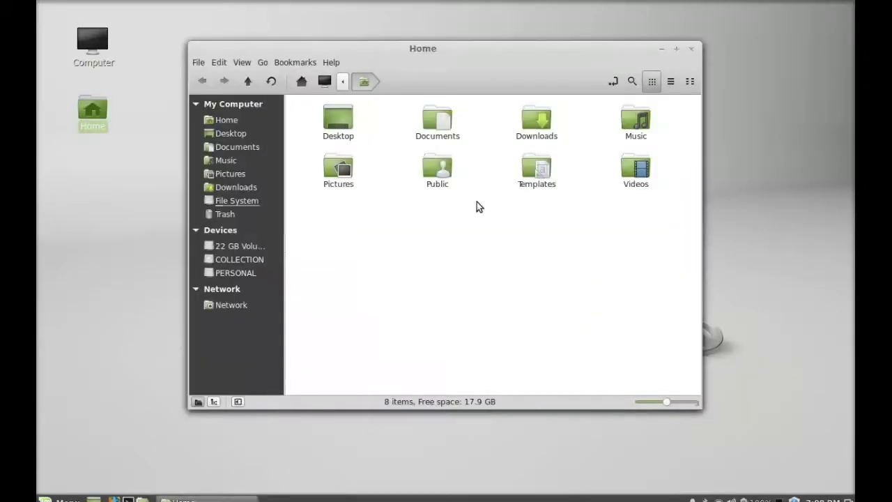
left_click(537, 130)
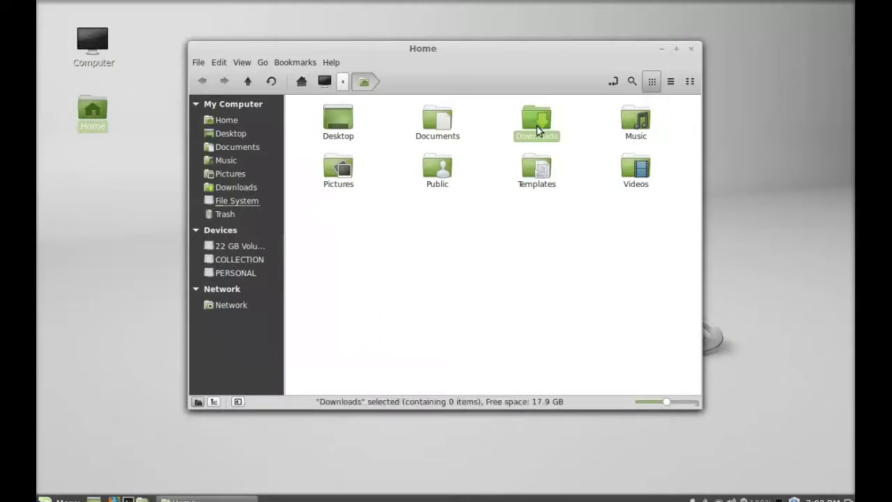
double_click(537, 131)
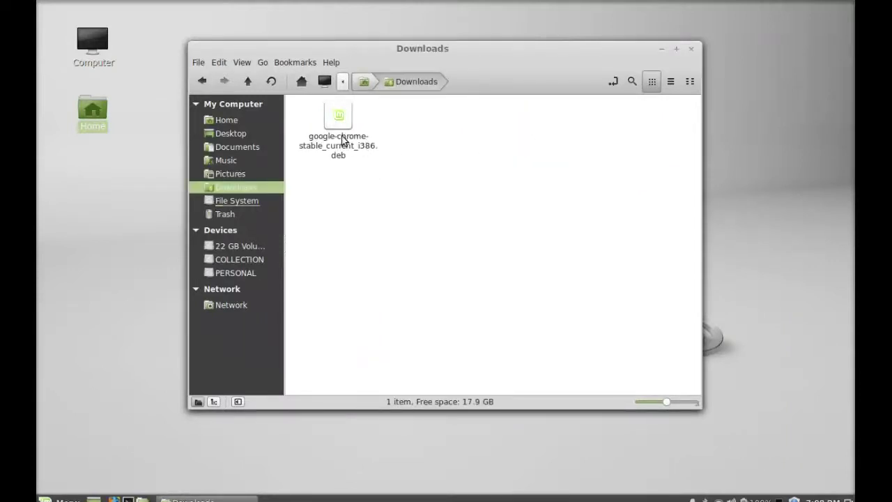
left_click(340, 137)
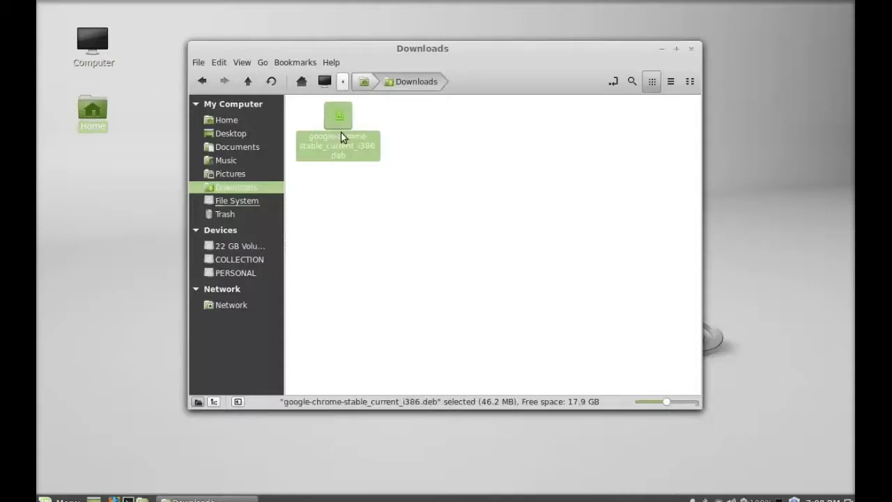
right_click(341, 136)
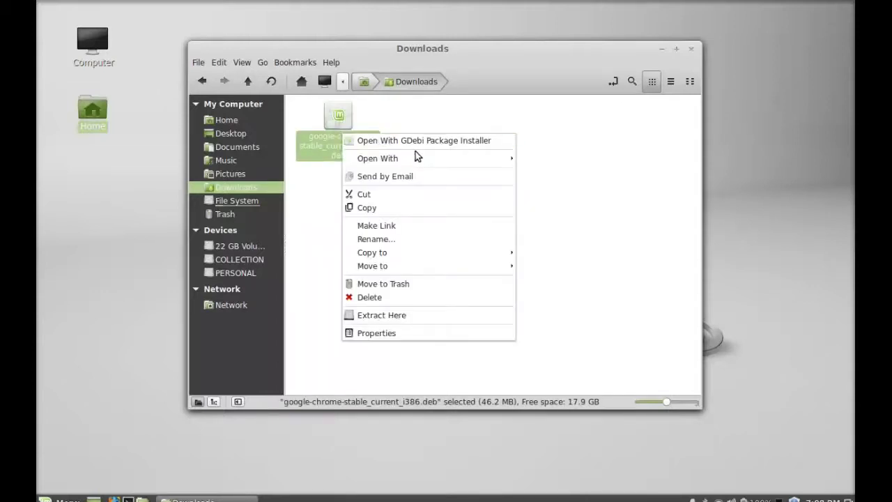
Open the .deb in GDebi Package Installer and close the Downloads window
left_click(436, 145)
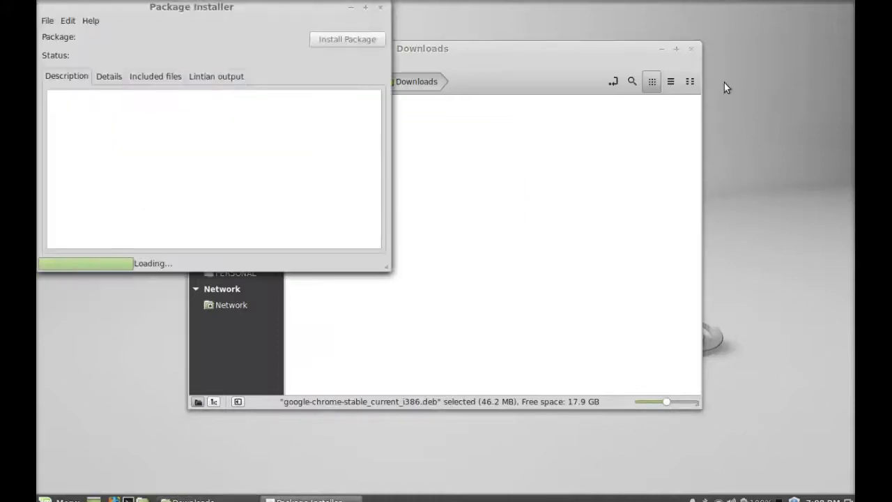
left_click(691, 49)
left_click_drag(253, 11, 459, 108)
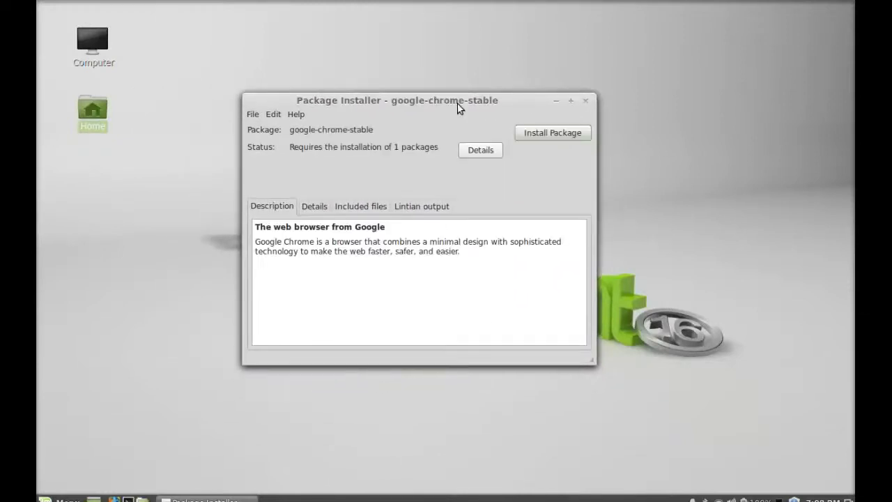
Install the google-chrome-stable package, authenticating with the administrator password
left_click(560, 136)
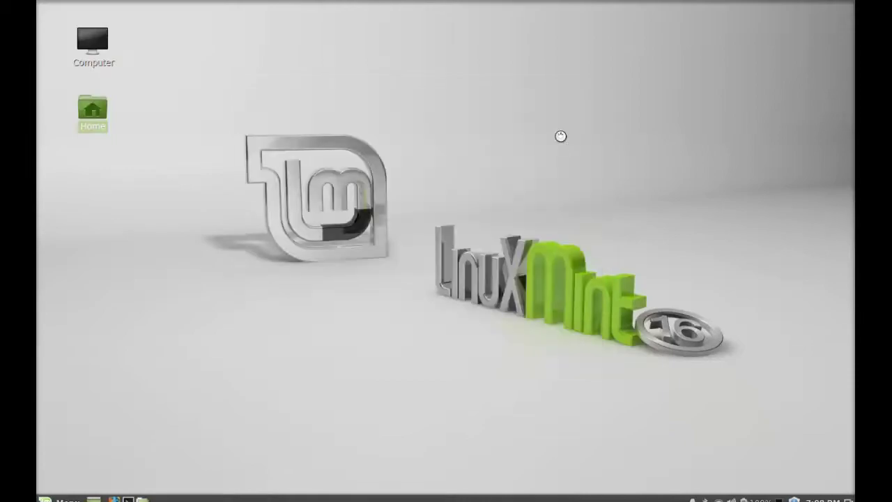
type("*******")
key("Return")
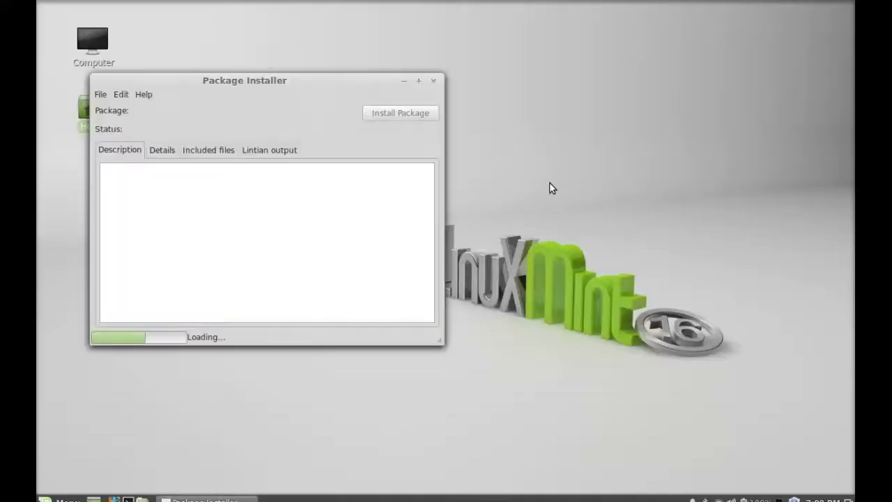
left_click_drag(284, 88, 430, 82)
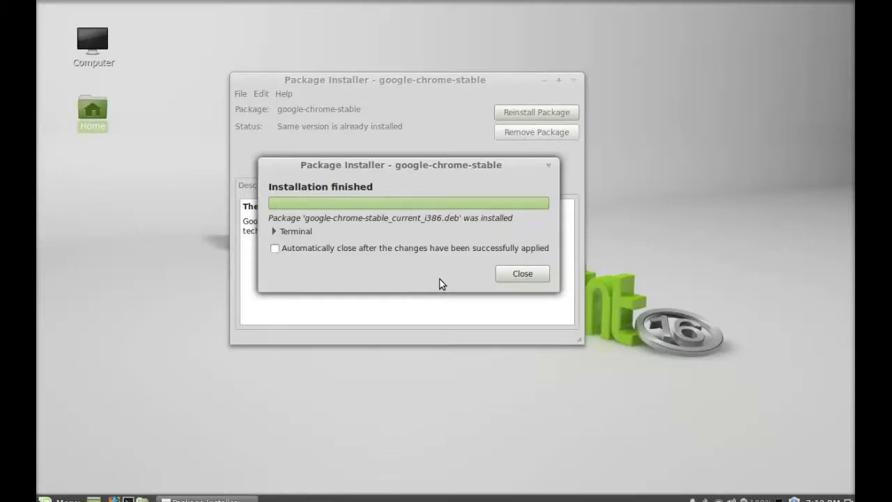
Close the finished Package Installer and search the Mint menu for 'chr' to find Google Chrome
left_click(513, 276)
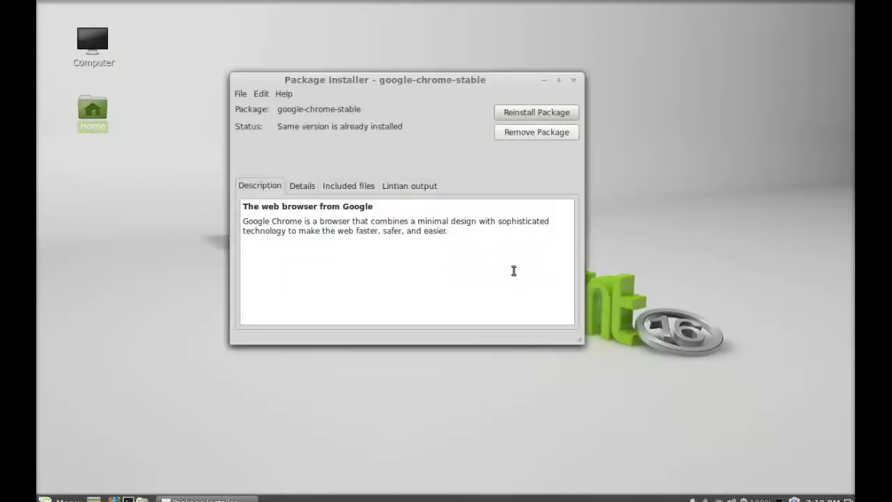
left_click(575, 82)
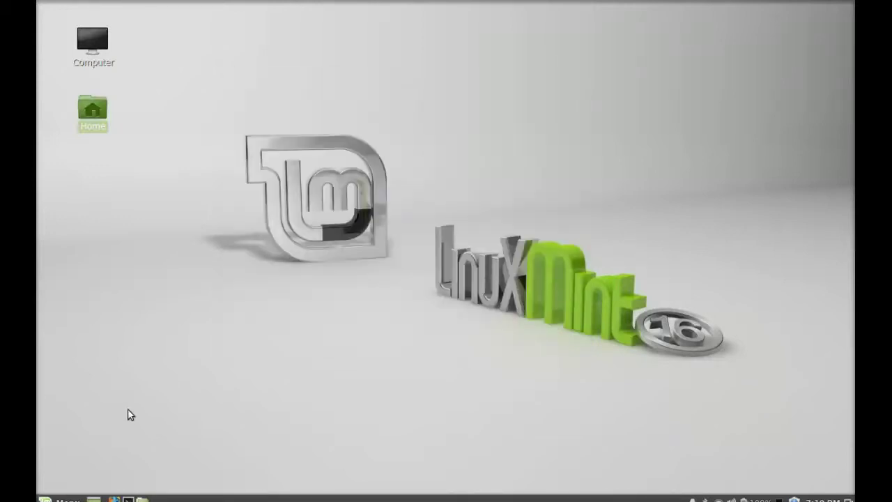
key("super")
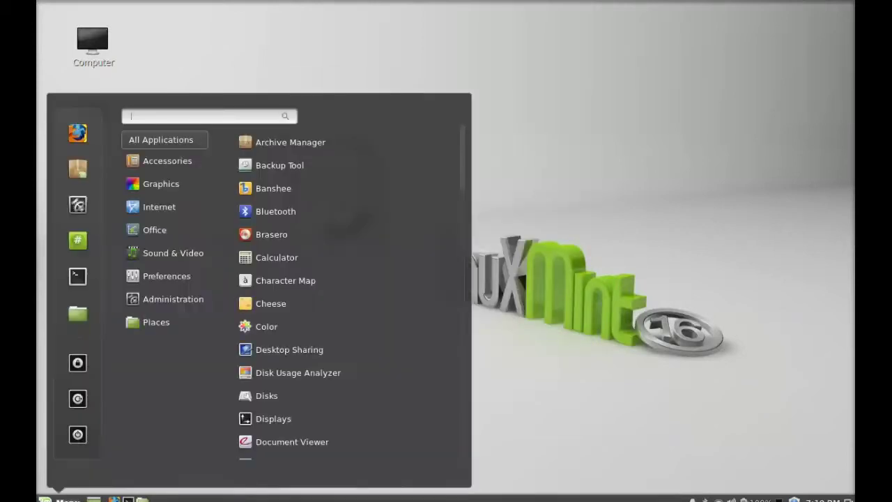
type("chr")
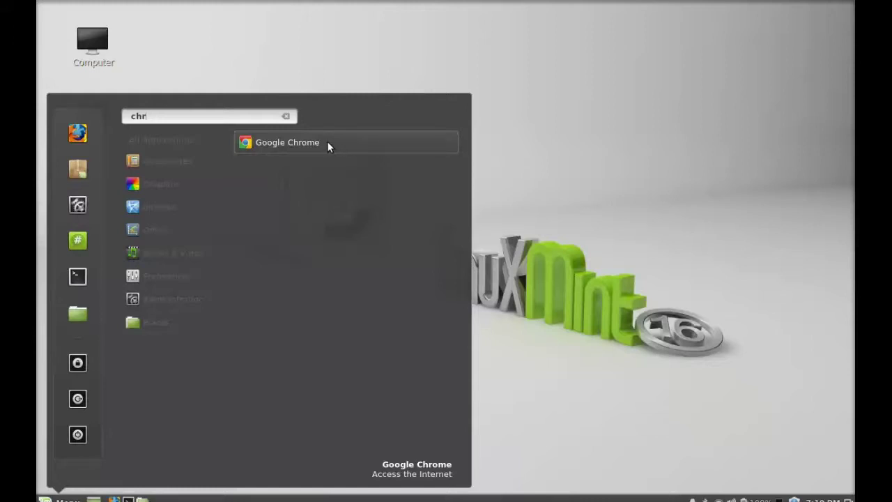
Launch Google Chrome, get past its first-run welcome prompt, then close its window
left_click(327, 142)
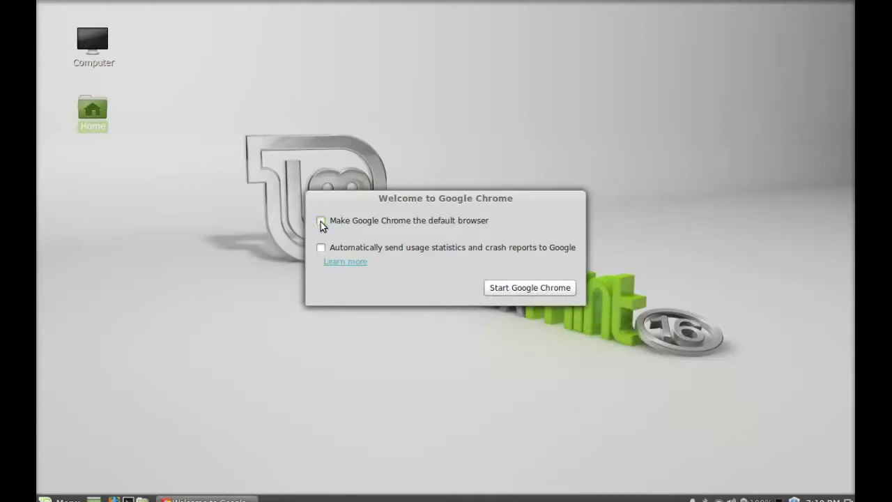
left_click(519, 289)
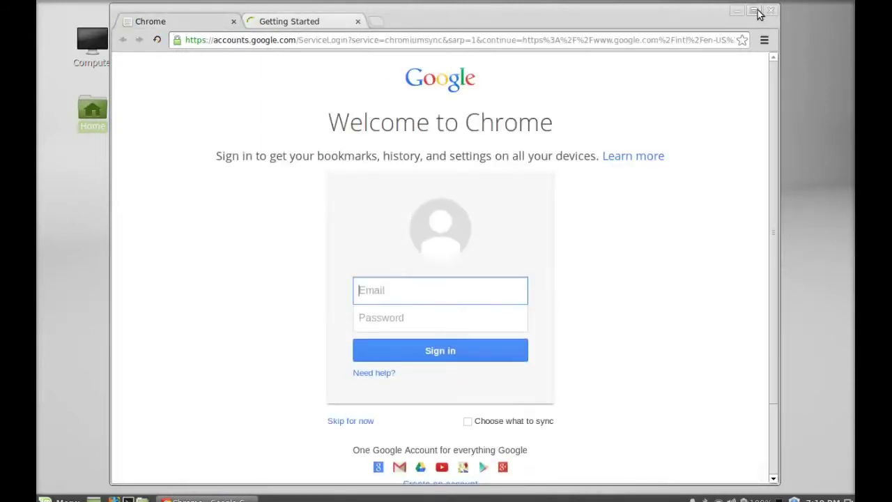
left_click(755, 11)
left_click(848, 8)
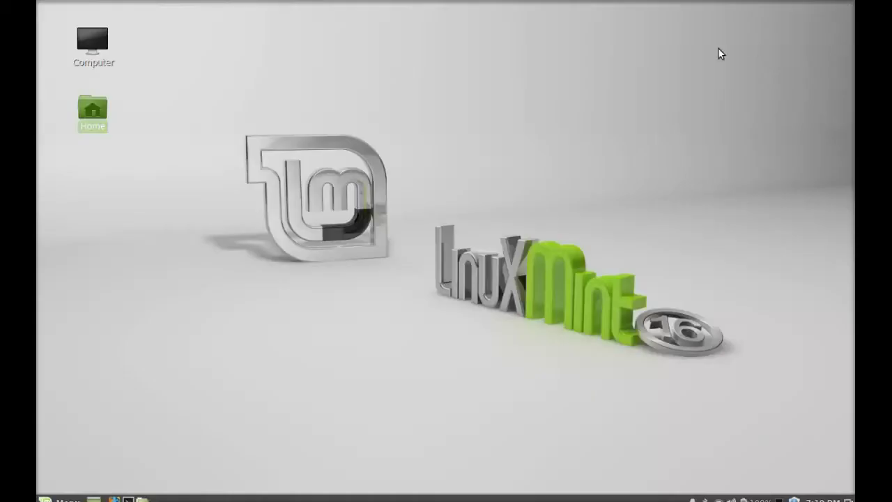